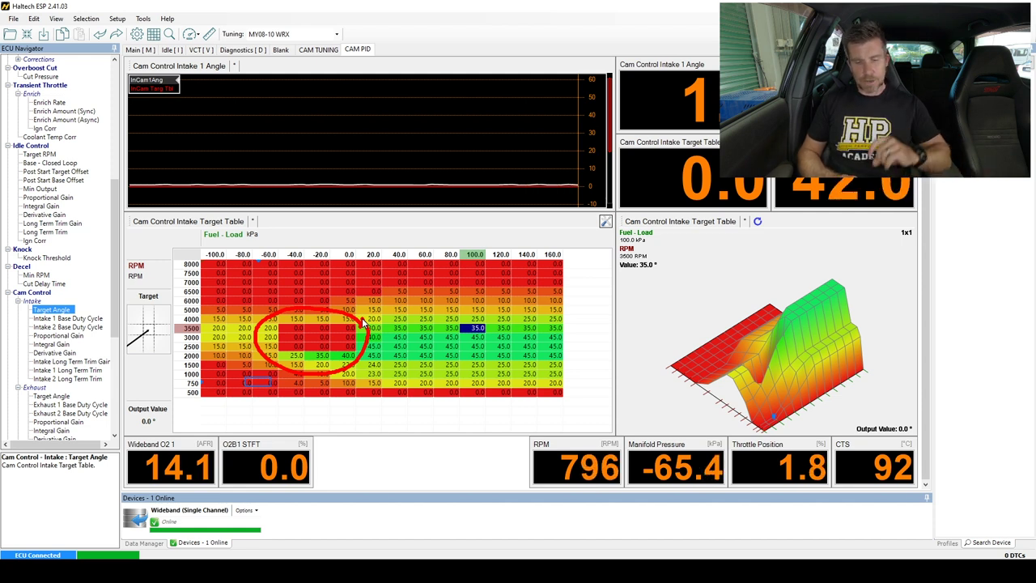
Select the intake cam target cells from 2500 to 3500 RPM and -40 to 0 kPa.
click(295, 330)
key(shift+Right)
key(shift+Right)
key(shift+Down)
key(shift+Down)
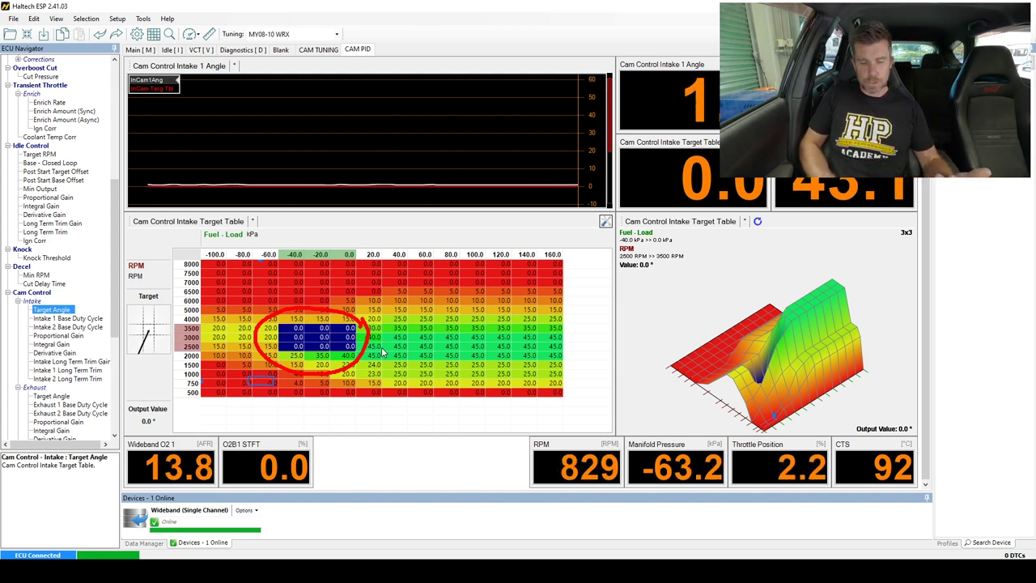
click(321, 338)
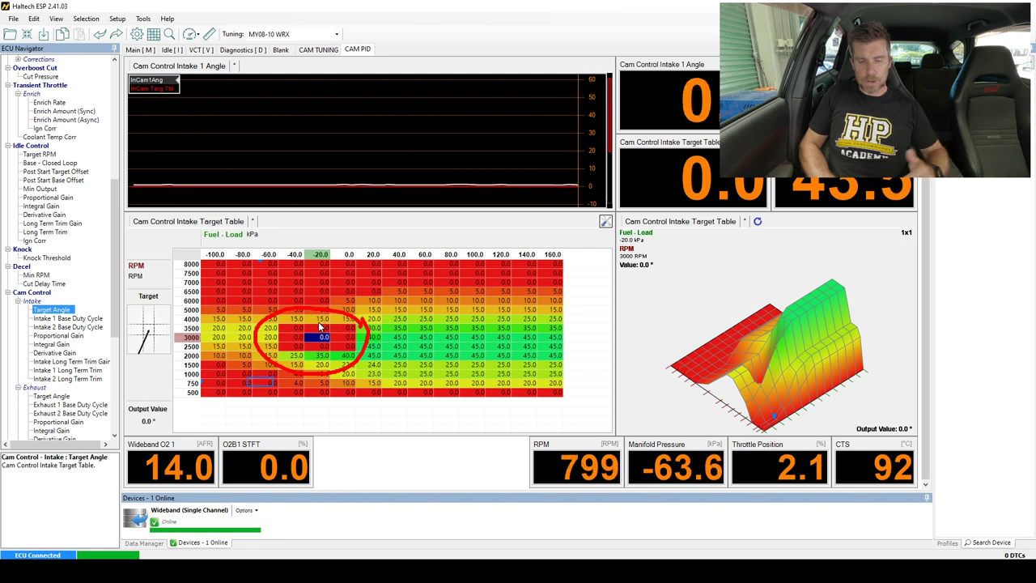
click(301, 329)
key(shift+Down)
key(shift+Down)
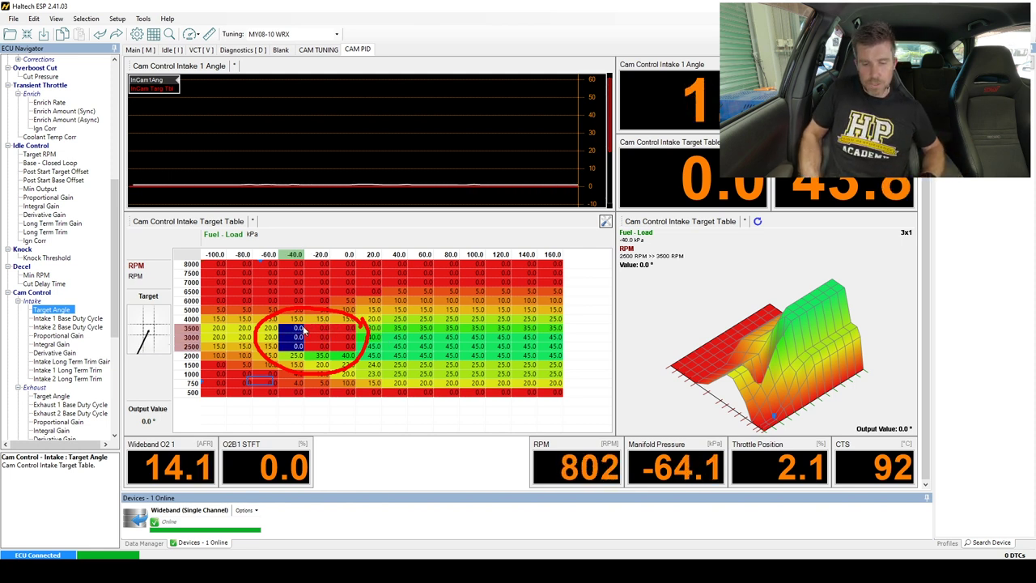
key(shift+Right)
key(shift+Right)
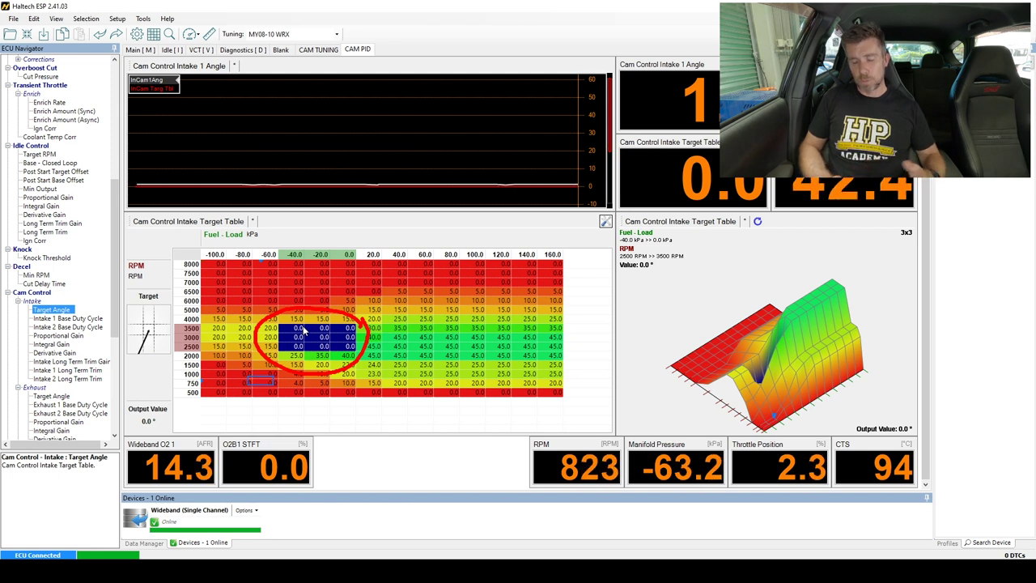
mouse_move(333, 428)
mouse_down()
mouse_move(124, 430)
mouse_move(112, 438)
mouse_move(119, 493)
mouse_move(158, 515)
mouse_move(248, 517)
mouse_move(309, 497)
mouse_move(335, 466)
mouse_move(329, 431)
mouse_up()
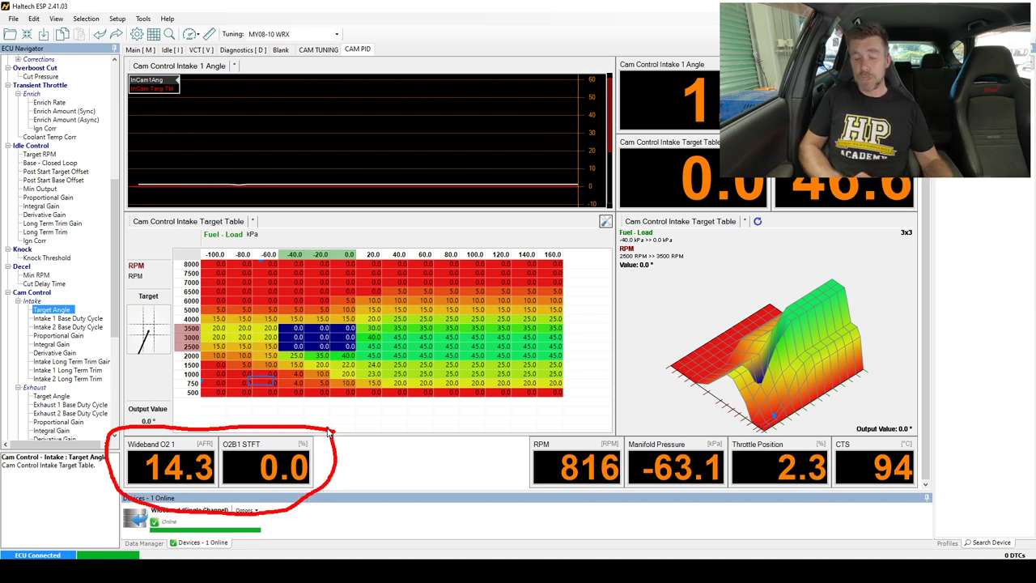
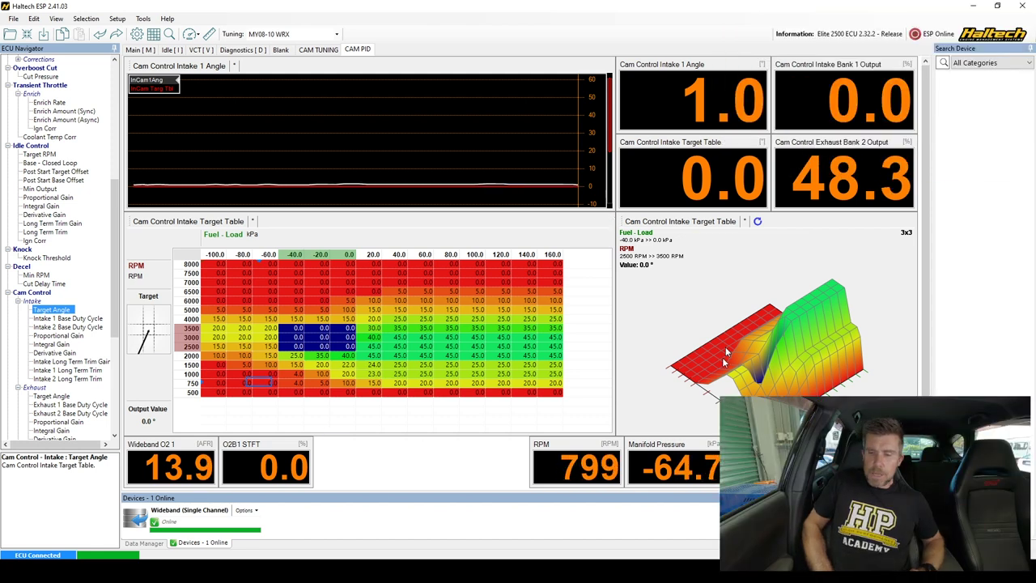
mouse_move(772, 139)
mouse_down()
mouse_move(768, 77)
mouse_move(731, 39)
mouse_move(642, 38)
mouse_up()
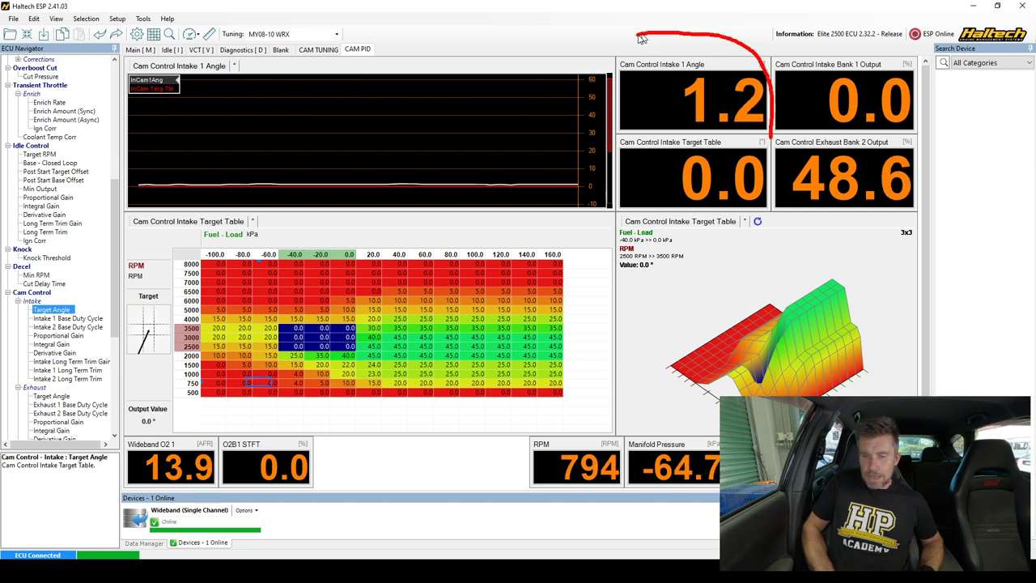
mouse_move(606, 158)
mouse_down()
mouse_move(688, 227)
mouse_move(791, 159)
mouse_up()
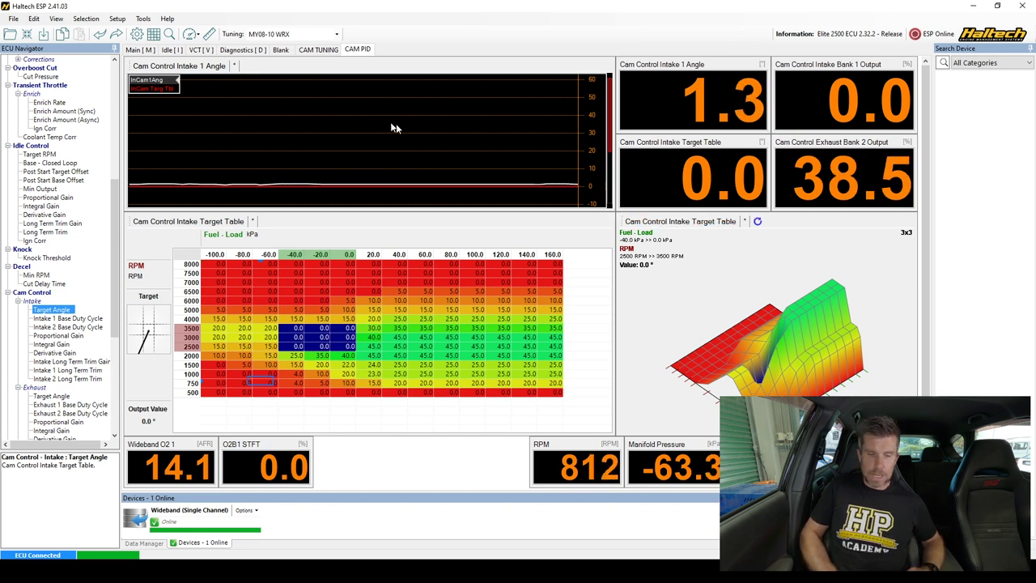
mouse_move(235, 47)
mouse_down()
mouse_move(167, 49)
mouse_move(115, 60)
mouse_move(134, 114)
mouse_move(232, 98)
mouse_move(217, 47)
mouse_up()
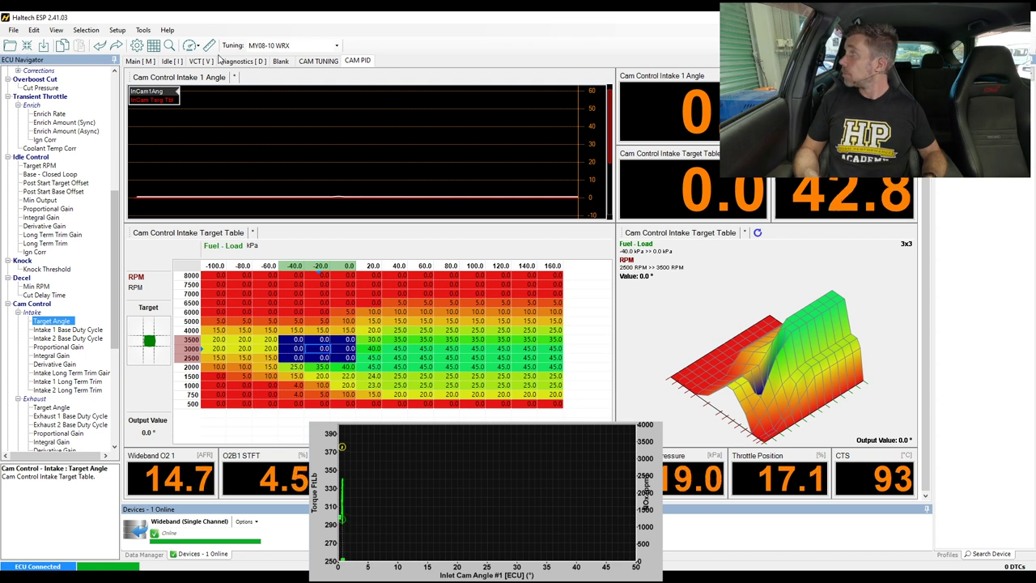
Raise the intake cam target of the selected 2500–3500 RPM cells in 2° increments up to 10°.
text(4)
key(Return)
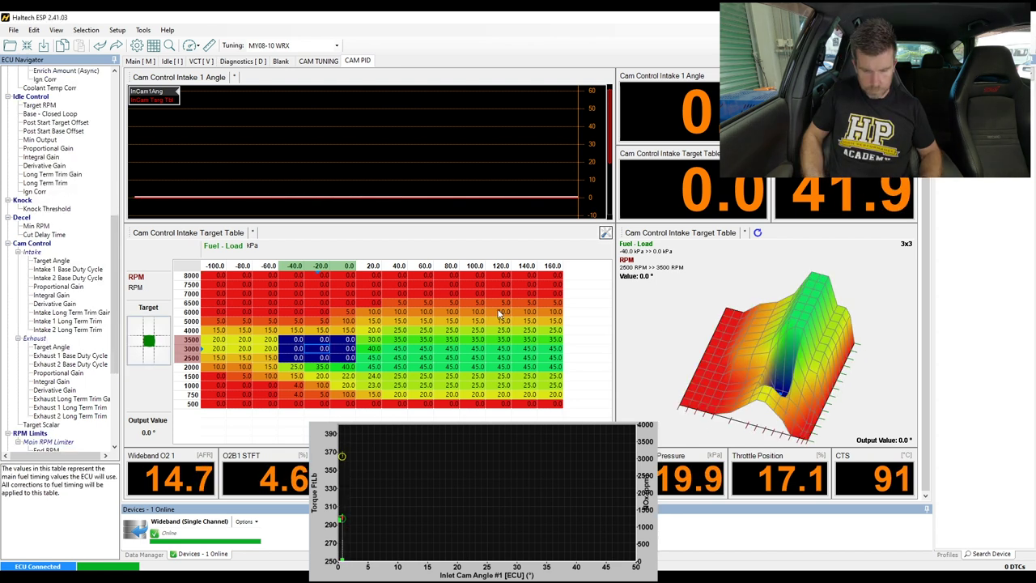
text(8)
key(Return)
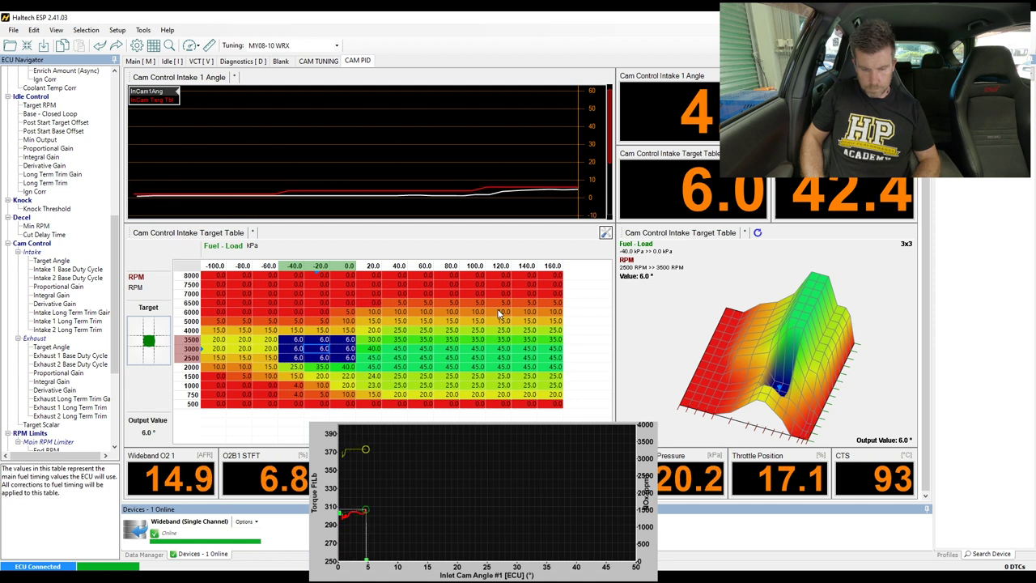
text(10)
key(Return)
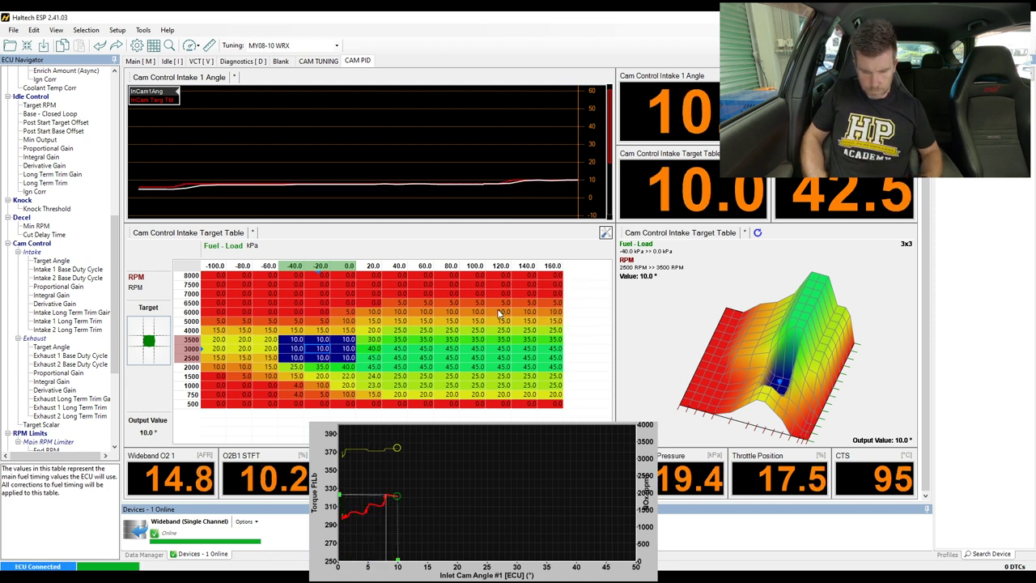
Continue the intake cam sweep on the selected cells, setting the target to 12, 14, 16 and 18°.
text(12)
key(Return)
text(14)
key(Return)
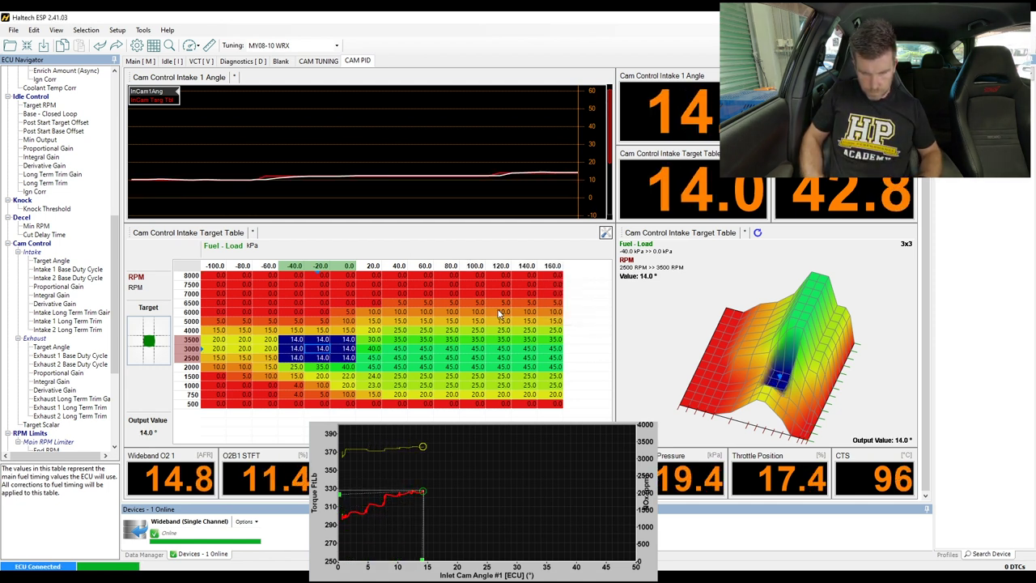
text(16)
key(Return)
text(18)
key(Return)
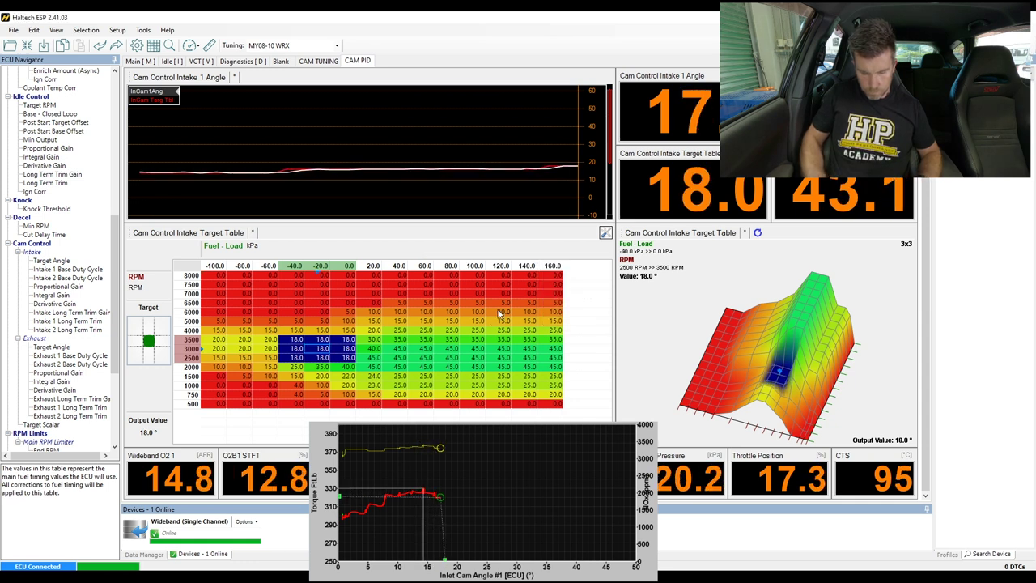
Advance the selected cells' intake cam target through 20, 22, 24 and 26°.
text(20)
key(Return)
text(22)
key(Return)
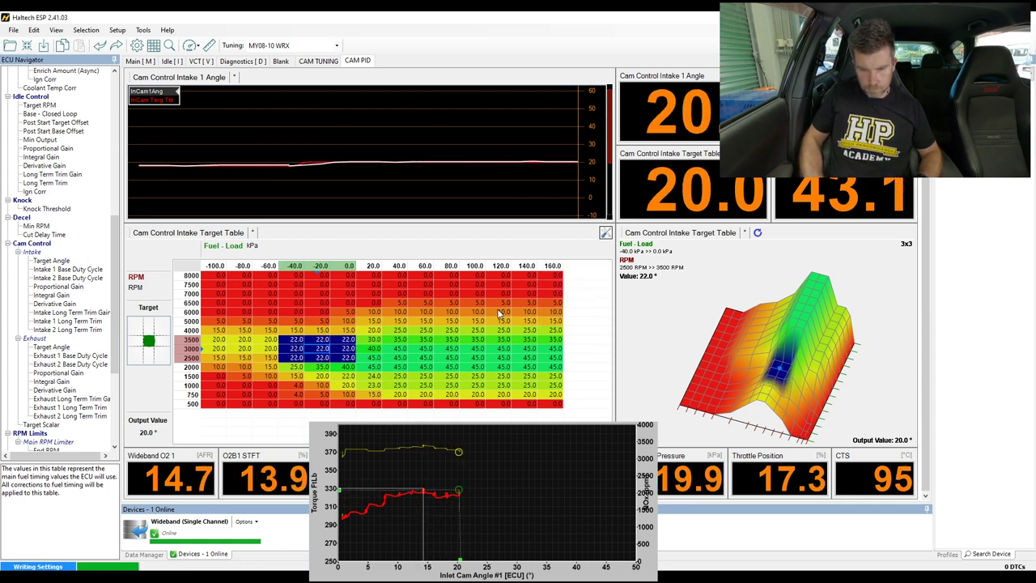
text(24)
key(Return)
text(26)
key(Return)
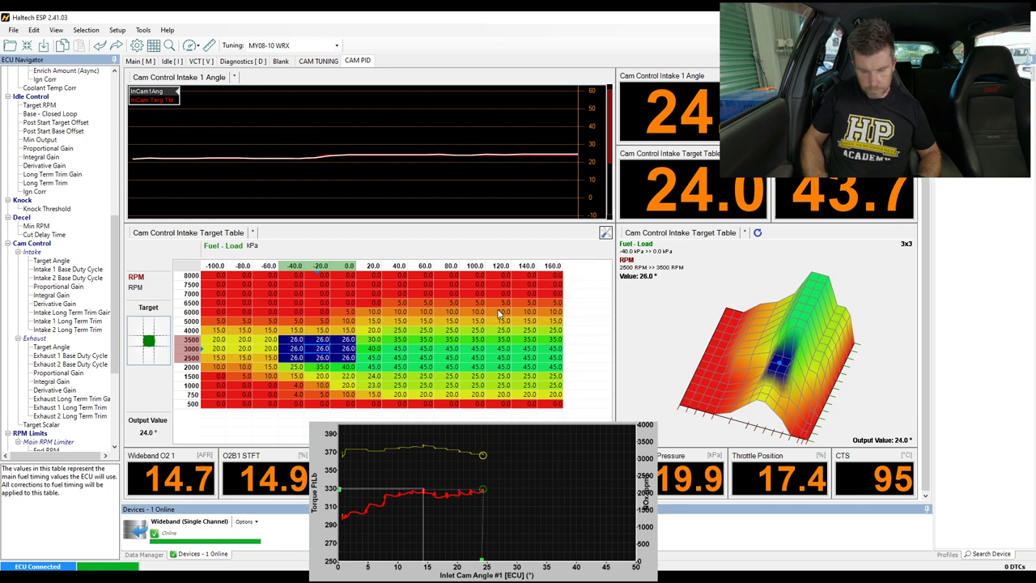
Set the selected cells' intake cam target successively to 28, 30, 32, 34 and 36°.
text(28)
key(Return)
text(30)
key(Return)
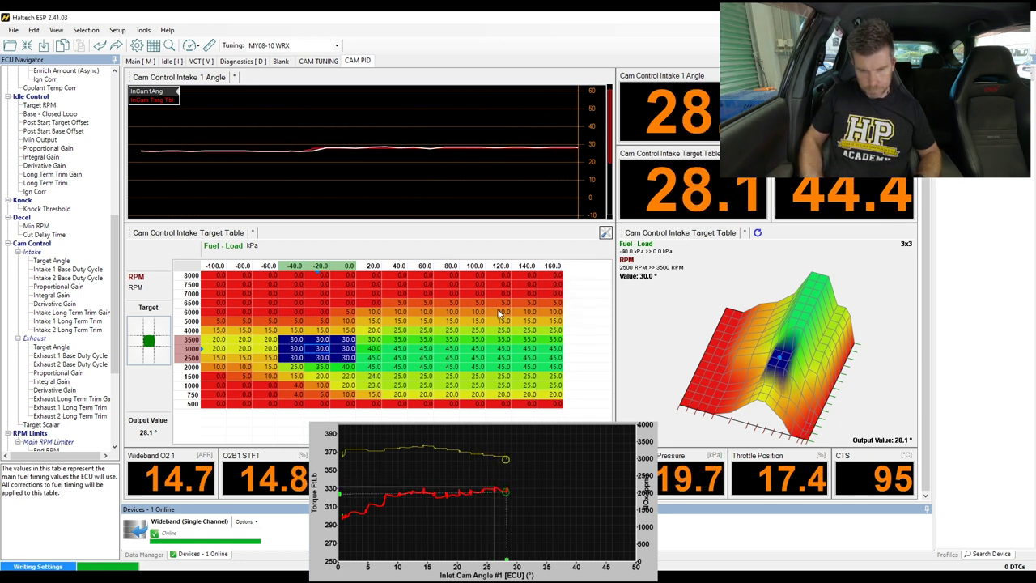
text(32)
key(Return)
text(36)
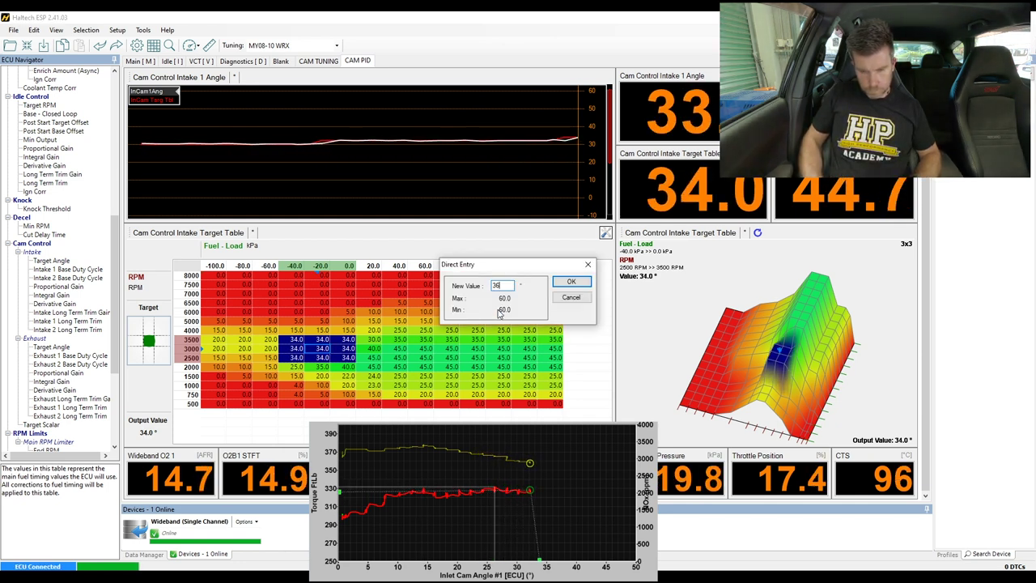
key(Return)
Increase the intake cam target of the selected cells to 38, 40 and 42° in turn.
text(38)
key(Return)
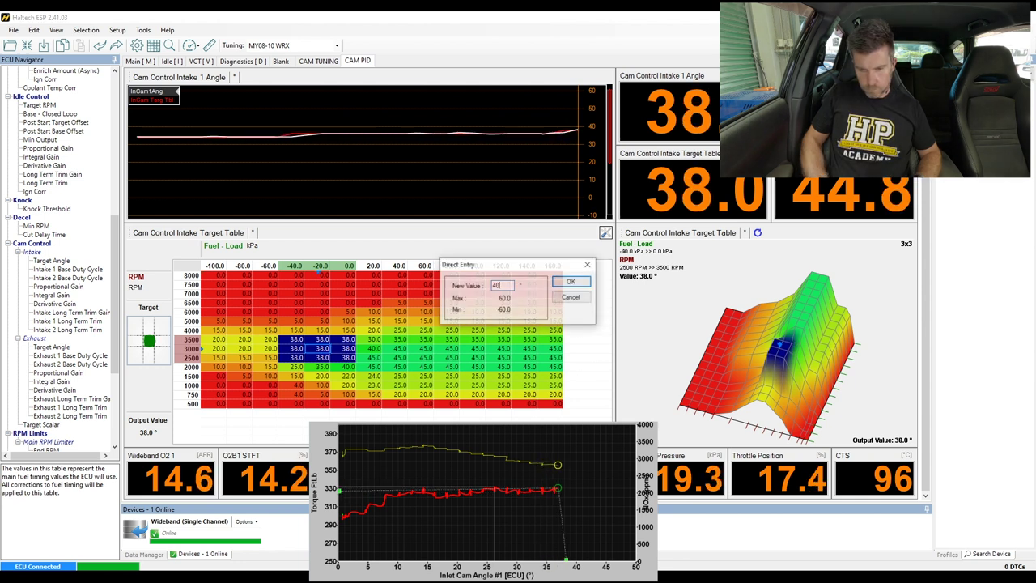
text(40)
key(Return)
text(42)
key(Return)
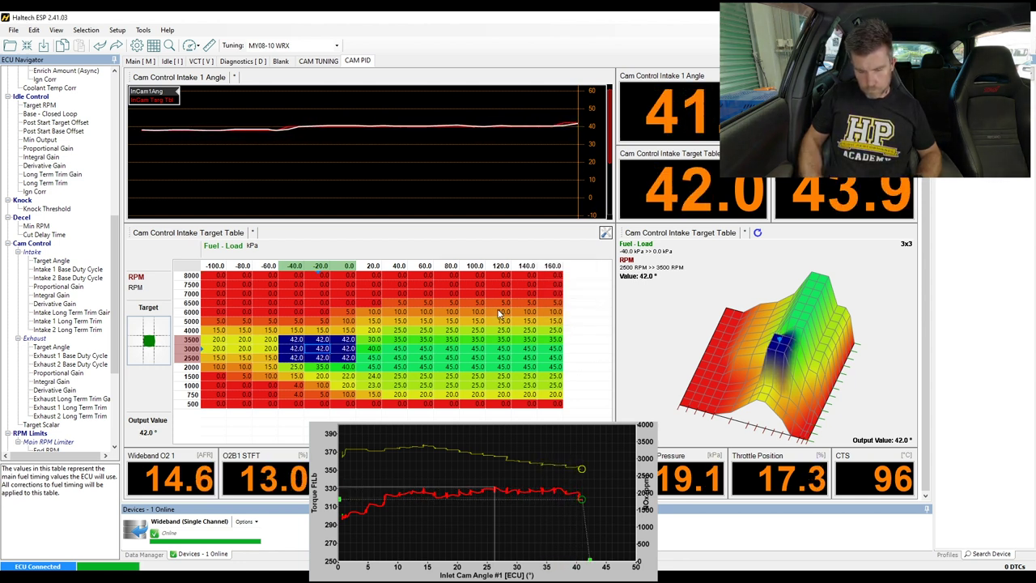
Finish the intake cam sweep by setting the selected cells to 44, 46, 48 and 50°.
text(44)
key(Return)
text(46)
key(Return)
text(48)
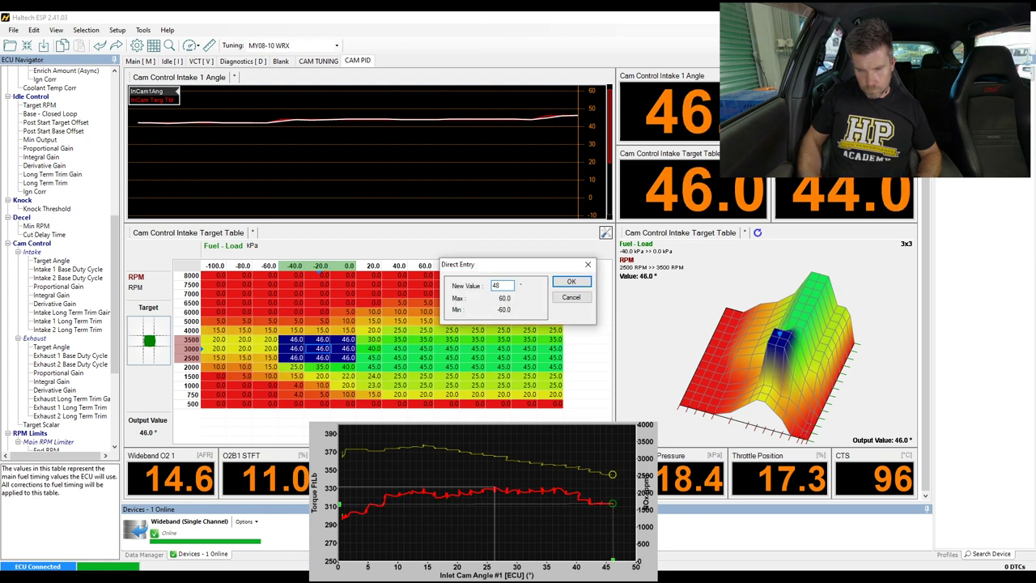
key(Return)
text(50)
key(Return)
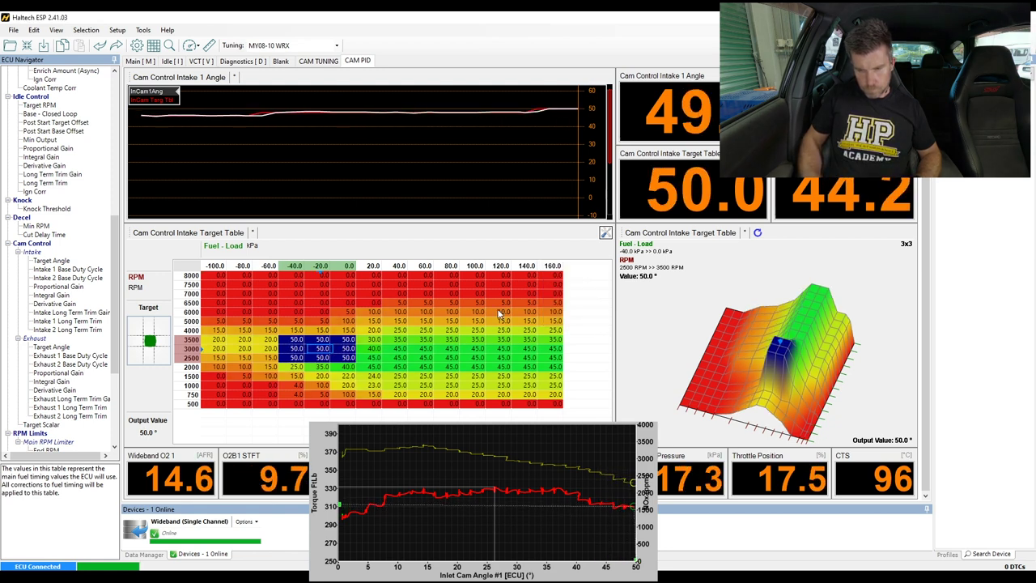